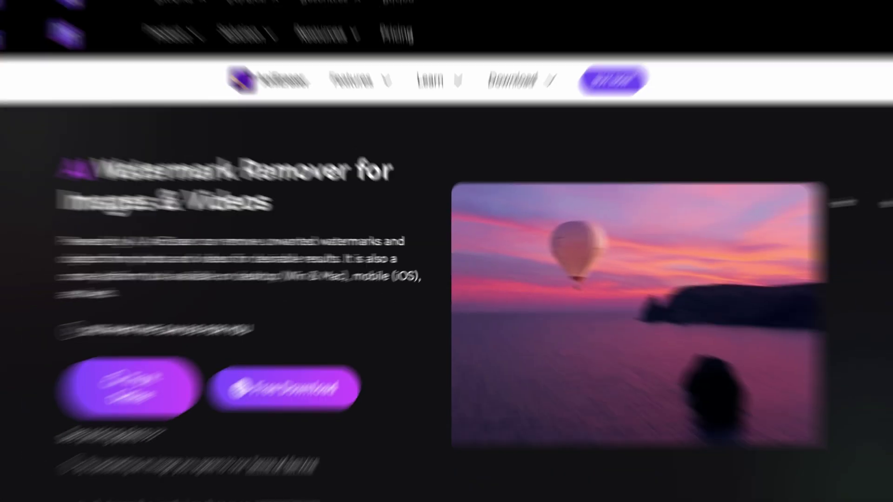
pyautogui.scroll(-5, 875, 198)
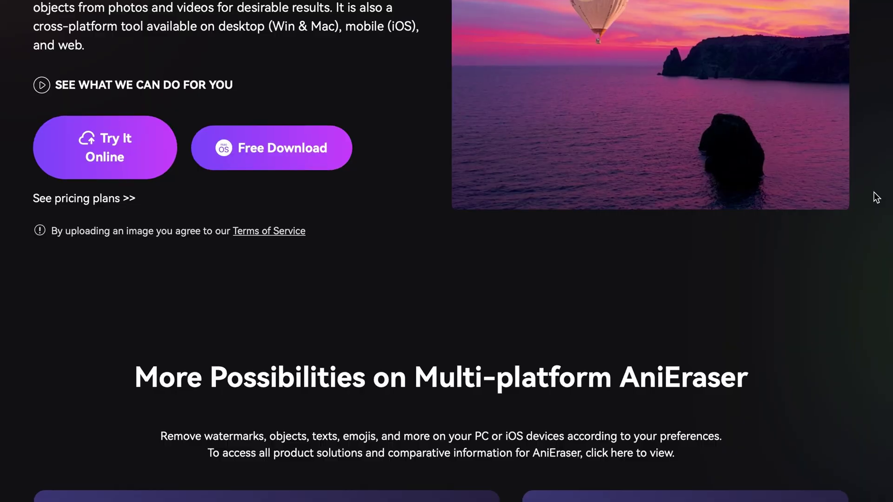
pyautogui.scroll(-4, 877, 197)
pyautogui.scroll(-4, 881, 197)
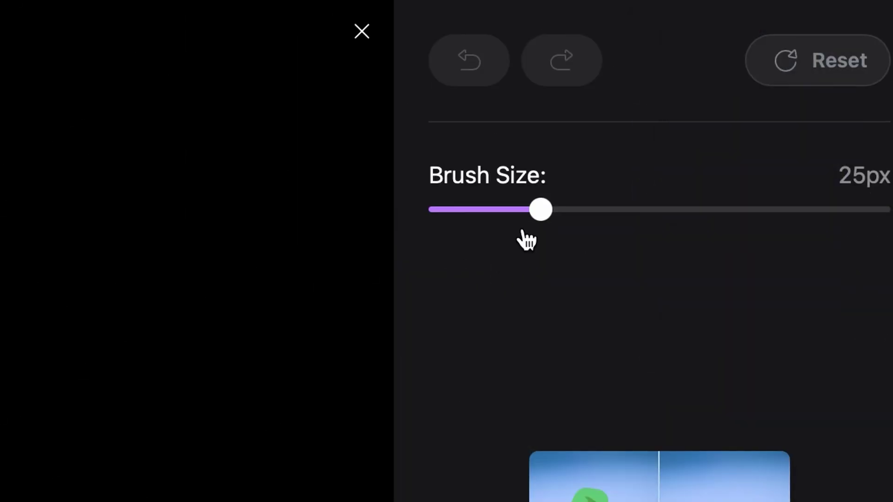
# Enlarge the brush and paint over the opening quote mark, 'MY SUNNY PERSONALITY' and 'EVEN ON A CLOUDY DAY', then undo and redo.
pyautogui.moveTo(540, 215); pyautogui.dragTo(667, 218)
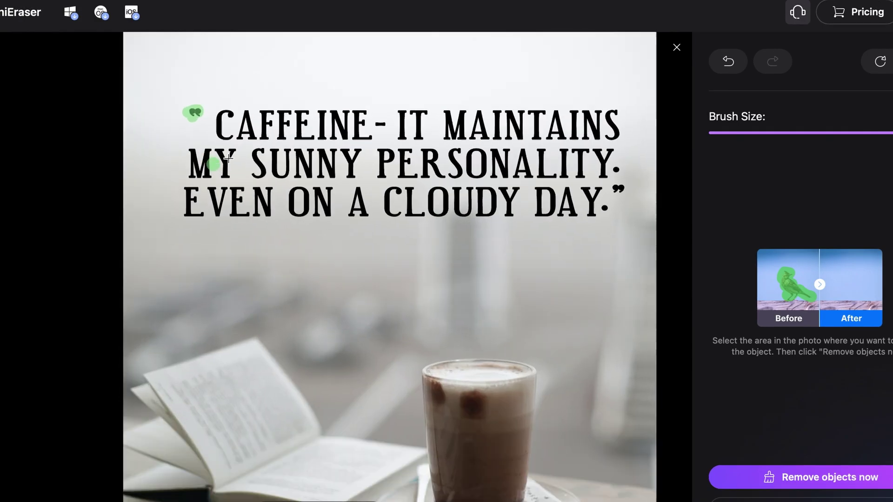
pyautogui.click(251, 112)
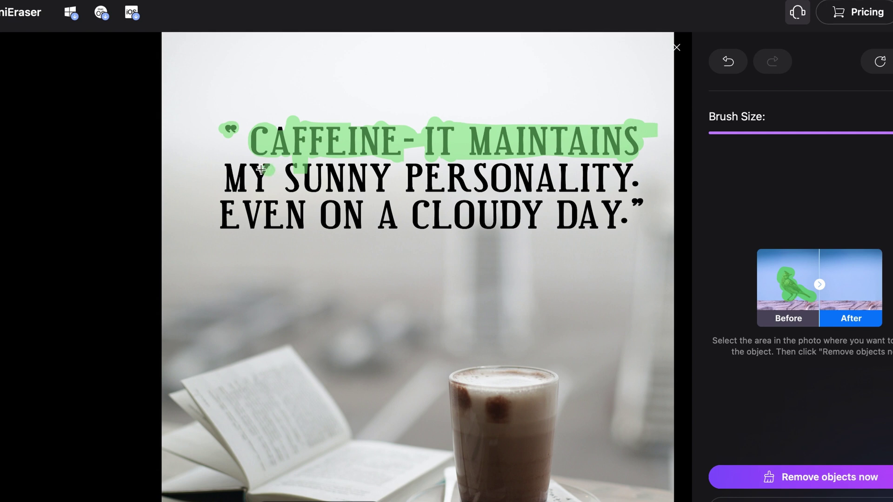
pyautogui.moveTo(261, 171); pyautogui.dragTo(513, 187)
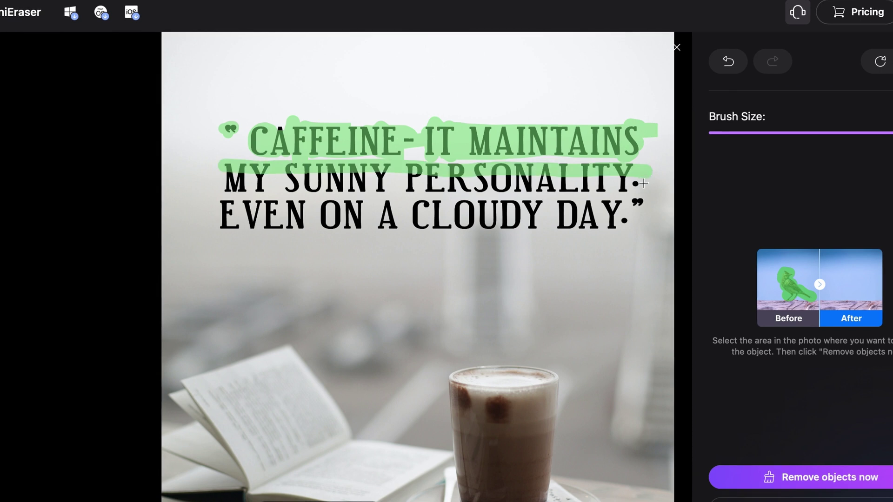
pyautogui.moveTo(602, 223); pyautogui.dragTo(224, 216)
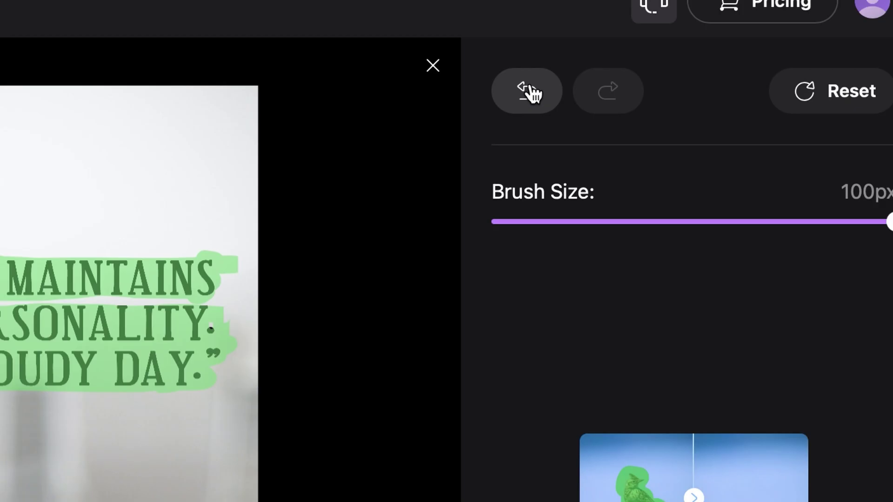
pyautogui.click(696, 61)
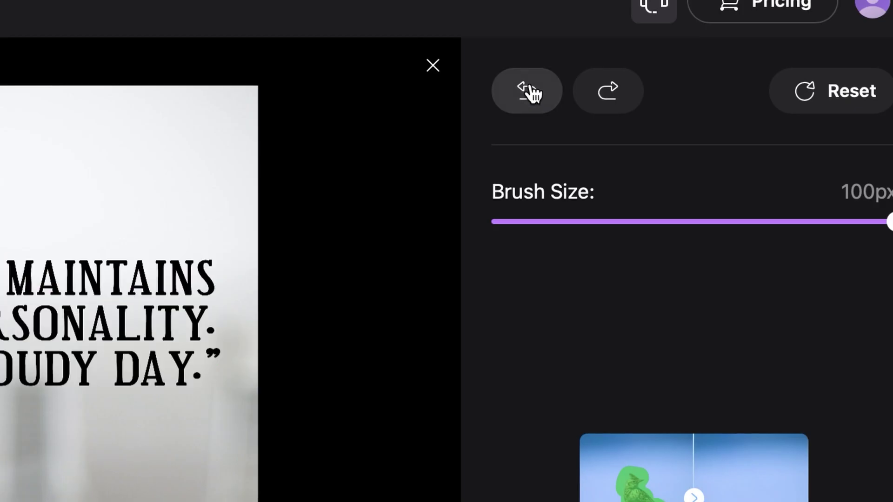
pyautogui.click(627, 81)
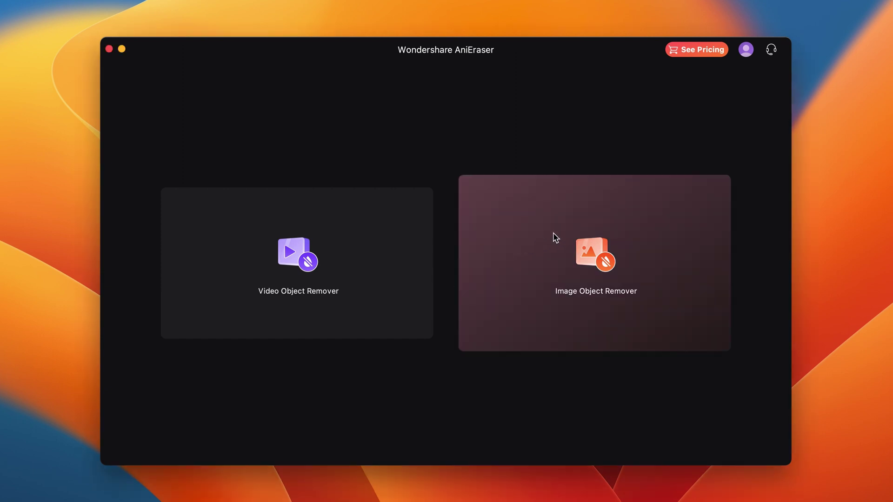
# Open the Image Object Remover and add three photos to it.
pyautogui.click(461, 230)
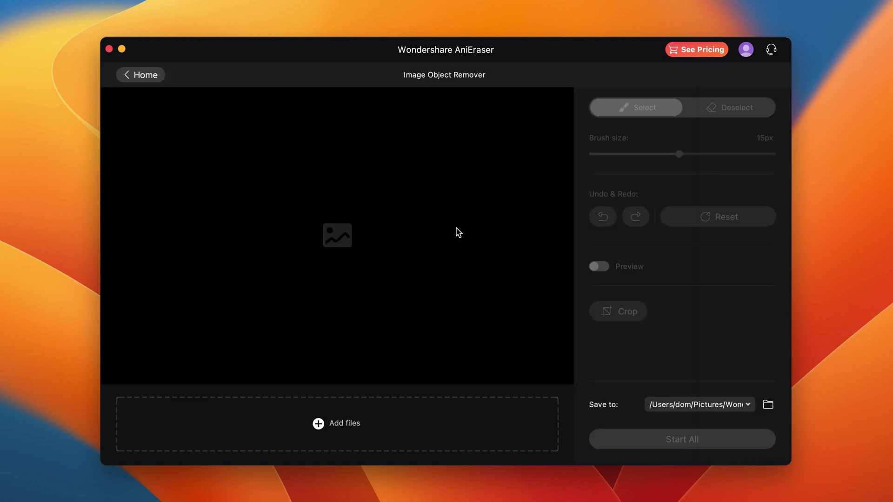
pyautogui.click(670, 303)
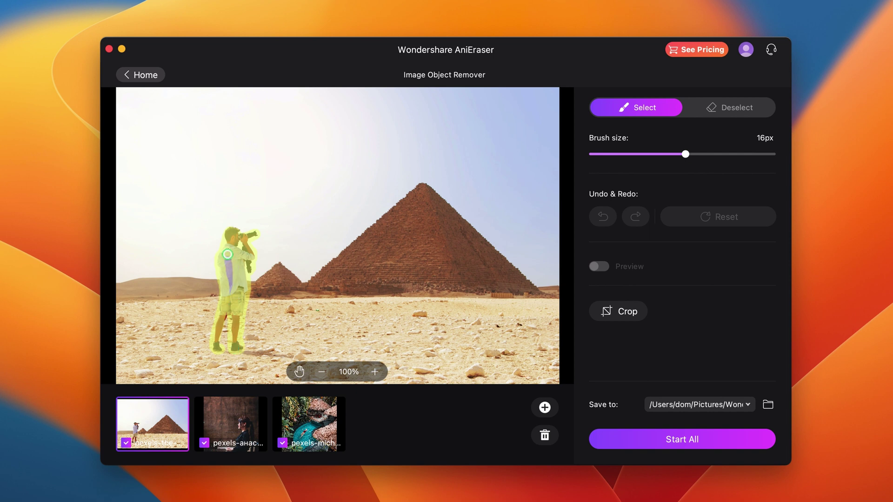
# Visit the woman and pool photo thumbnails, then return to the pyramid photo and adjust the brush size.
pyautogui.click(216, 445)
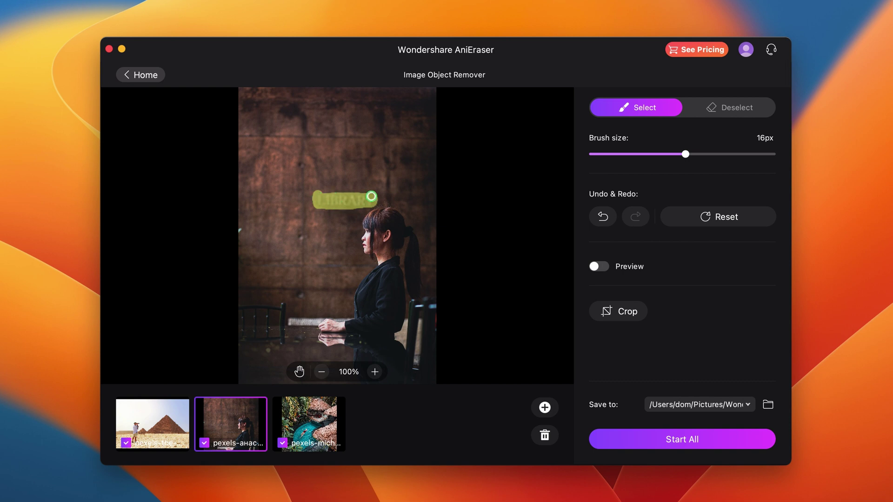
pyautogui.click(302, 441)
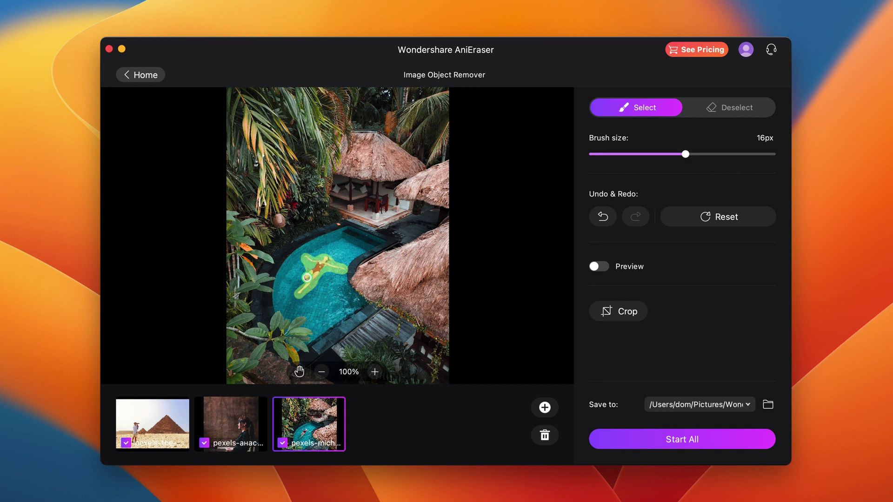
pyautogui.click(240, 421)
pyautogui.click(152, 421)
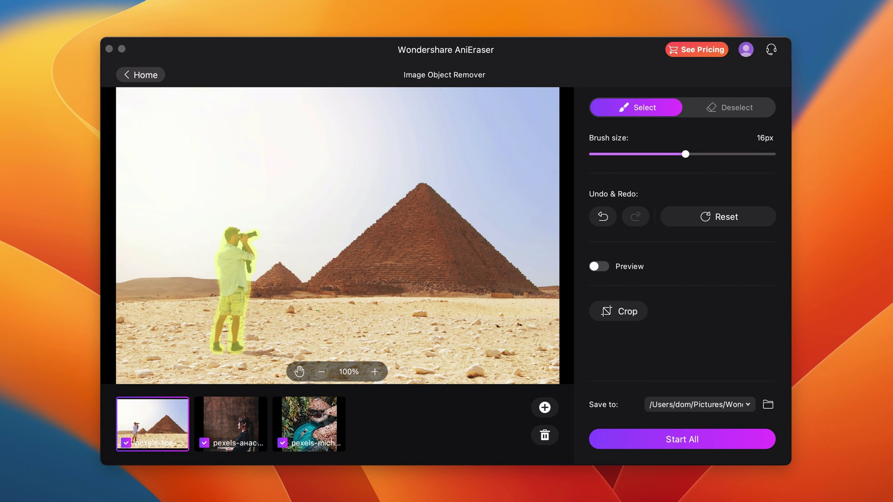
pyautogui.click(737, 110)
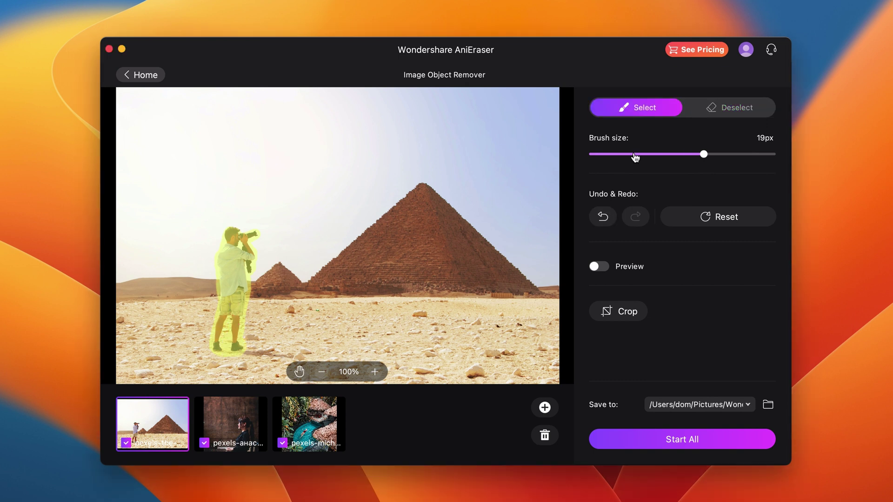
# Crop the pyramid photo to 4:3 after trying 9:16 and 1:1, then Start All to export.
pyautogui.click(600, 320)
pyautogui.click(605, 194)
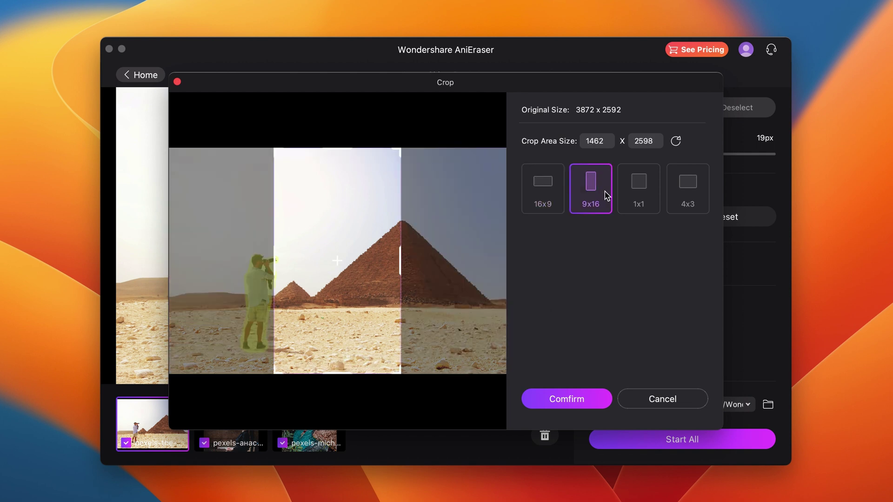
pyautogui.click(650, 193)
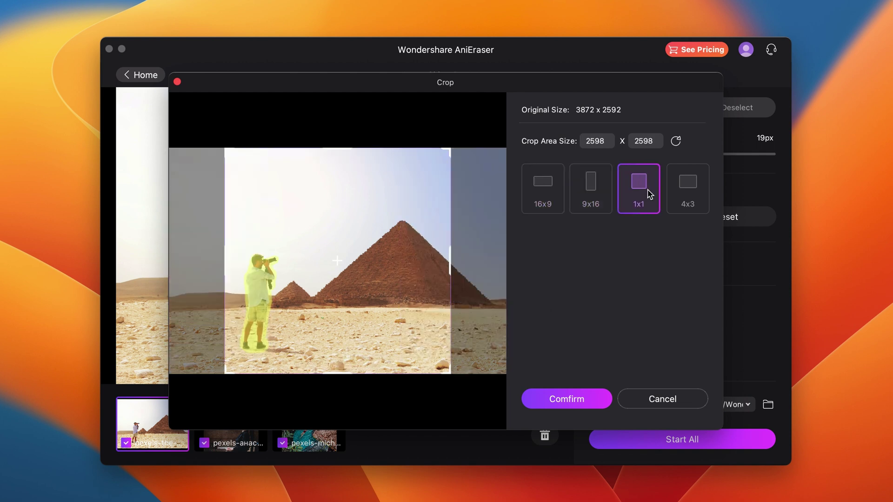
pyautogui.click(693, 193)
pyautogui.click(572, 401)
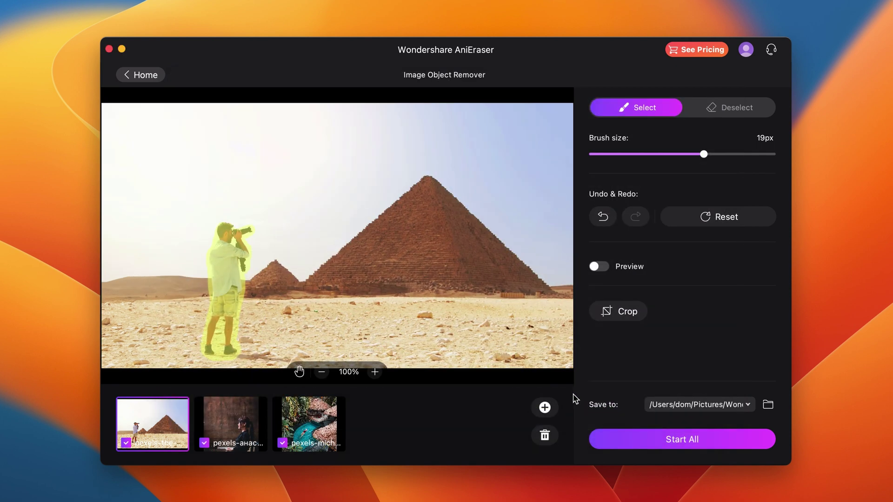
pyautogui.click(683, 439)
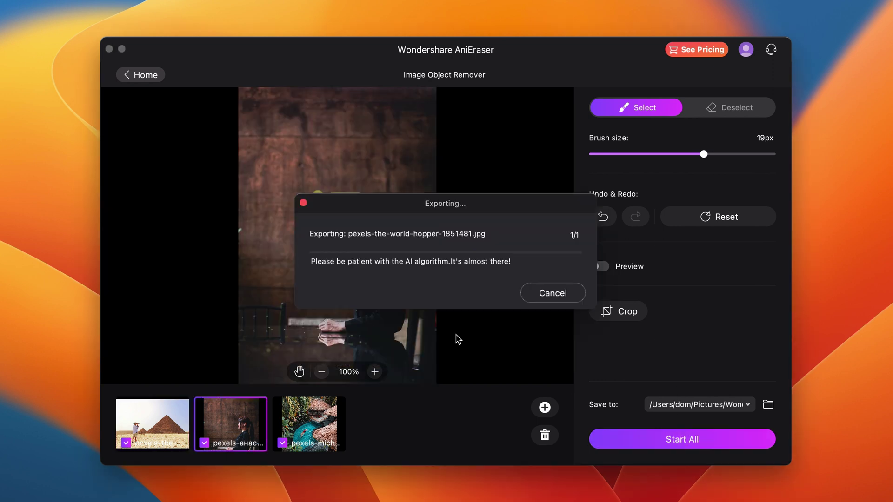